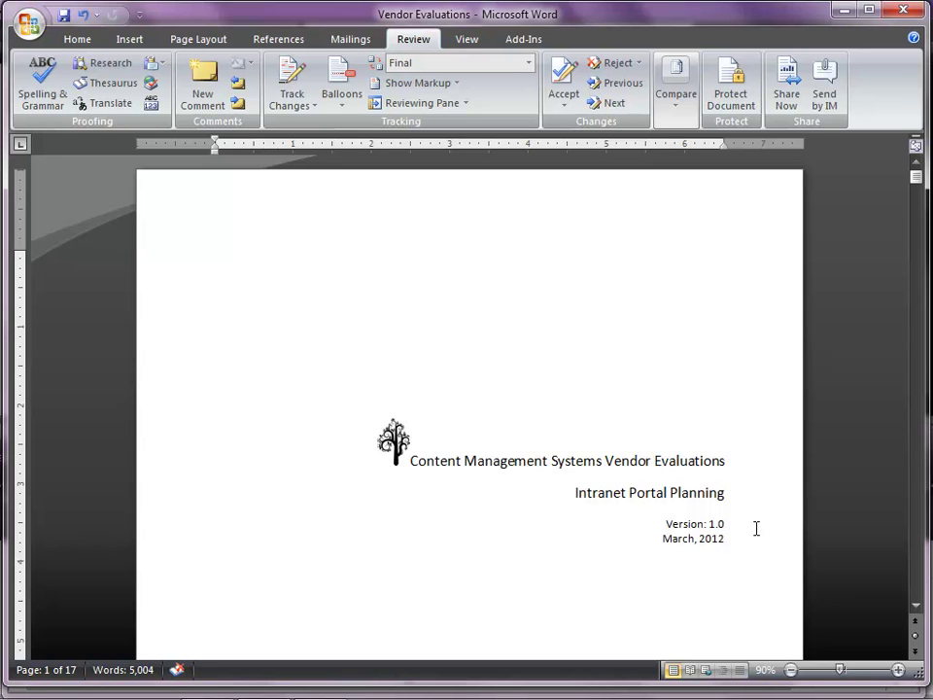
Switch from the Word document to the browser's Shared Documents library.
key("alt+Tab")
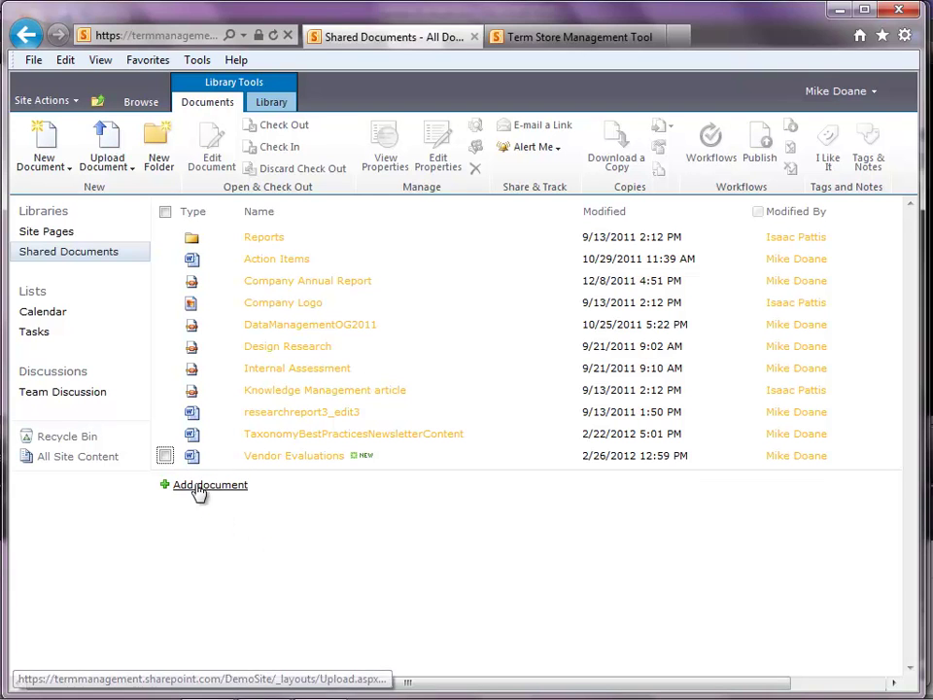
Select Vendor Evaluations.docx and open its Tags & Notes window.
left_click(166, 456)
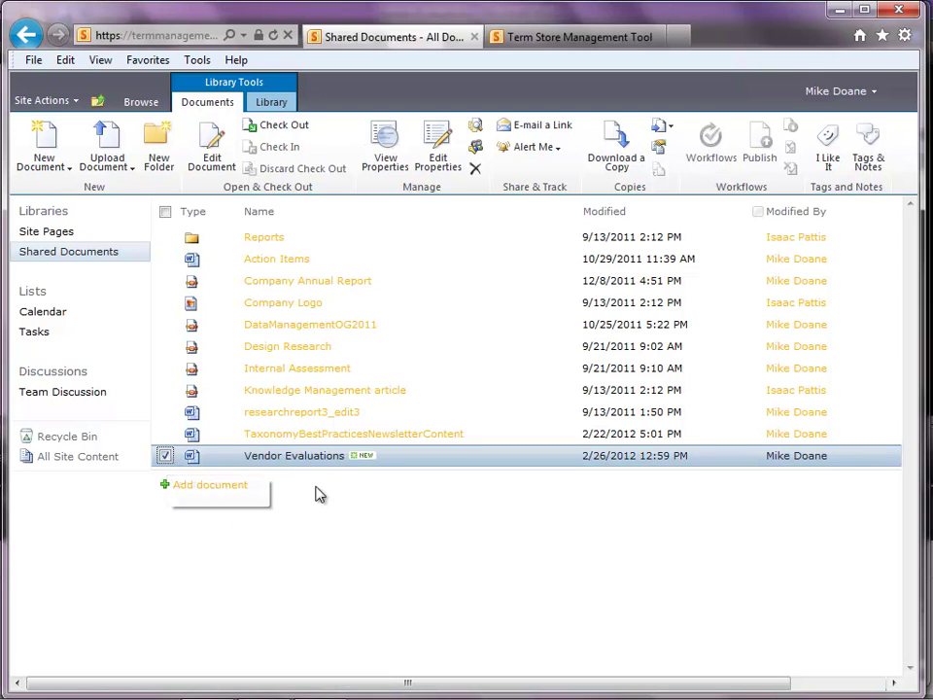
left_click(874, 144)
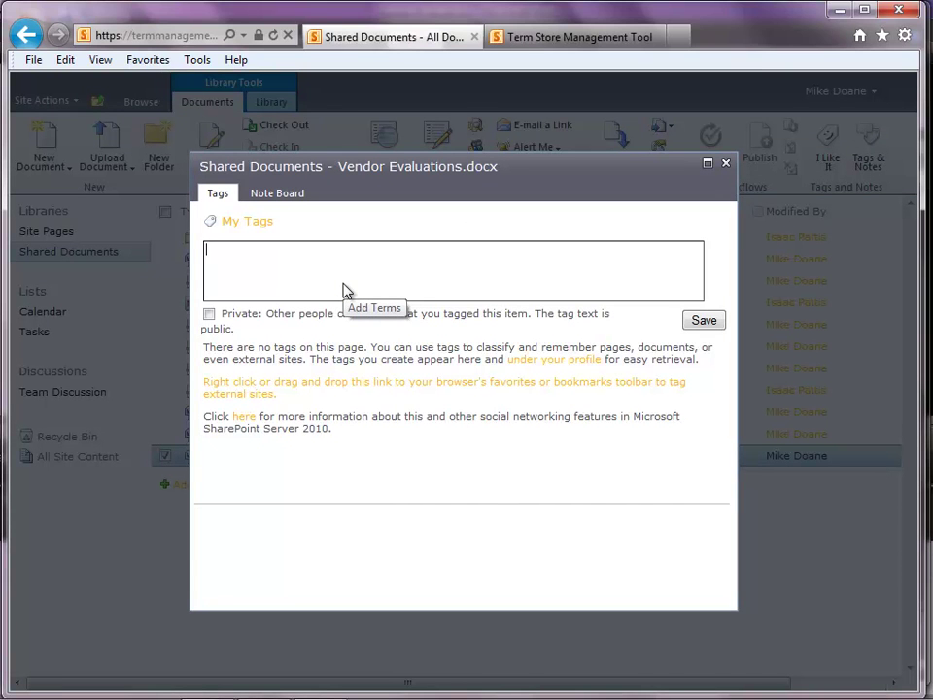
Add the tag CMS to Vendor Evaluations.docx and save it.
left_click(342, 290)
type("C")
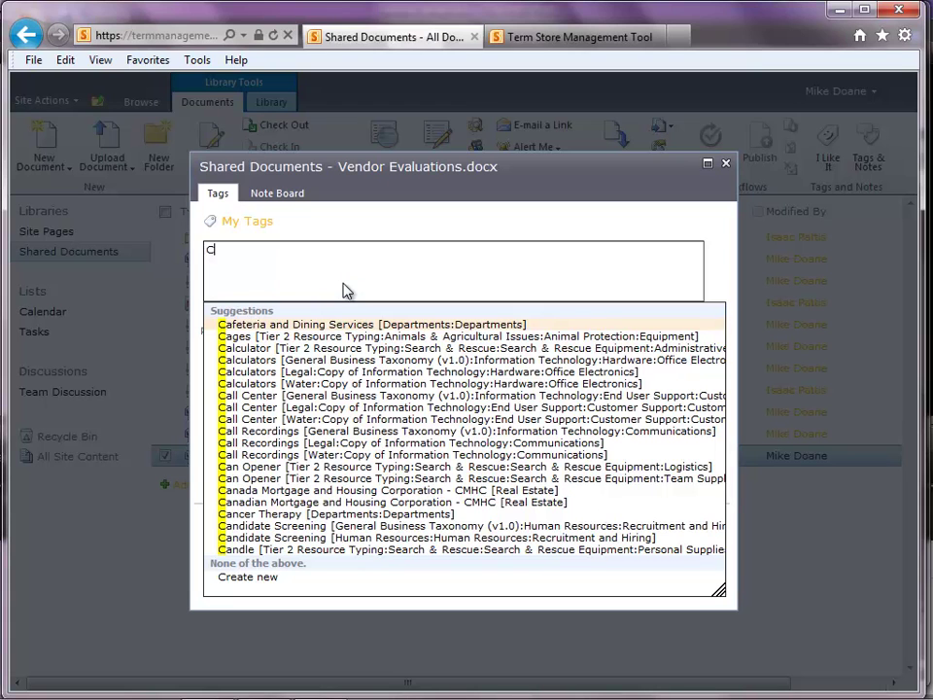
type("M")
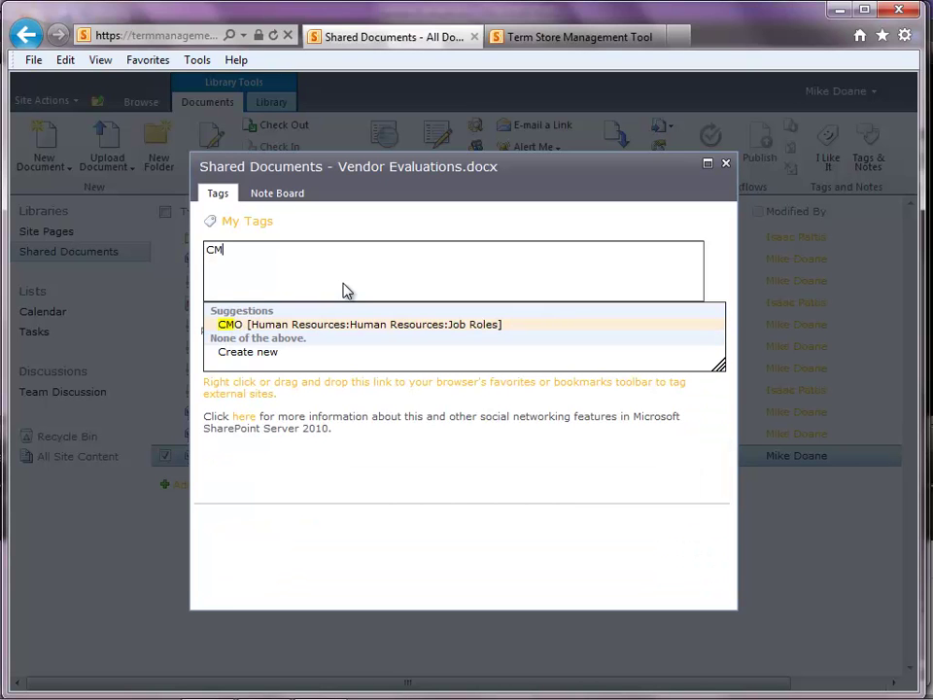
type("S")
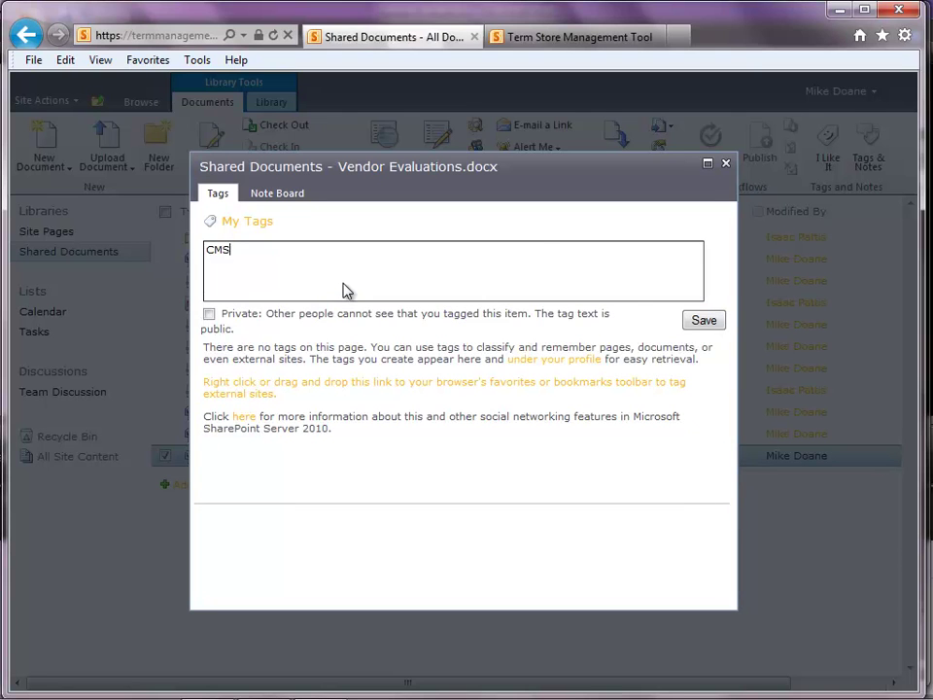
left_click(701, 322)
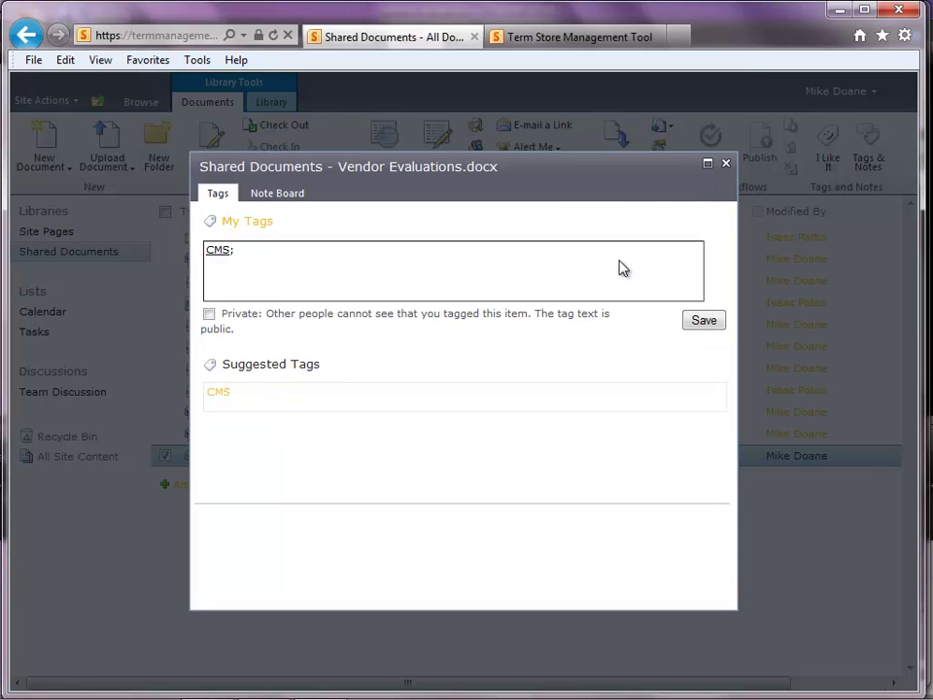
Close the tagging window and return to the Term Store Management Tool page.
left_click(726, 164)
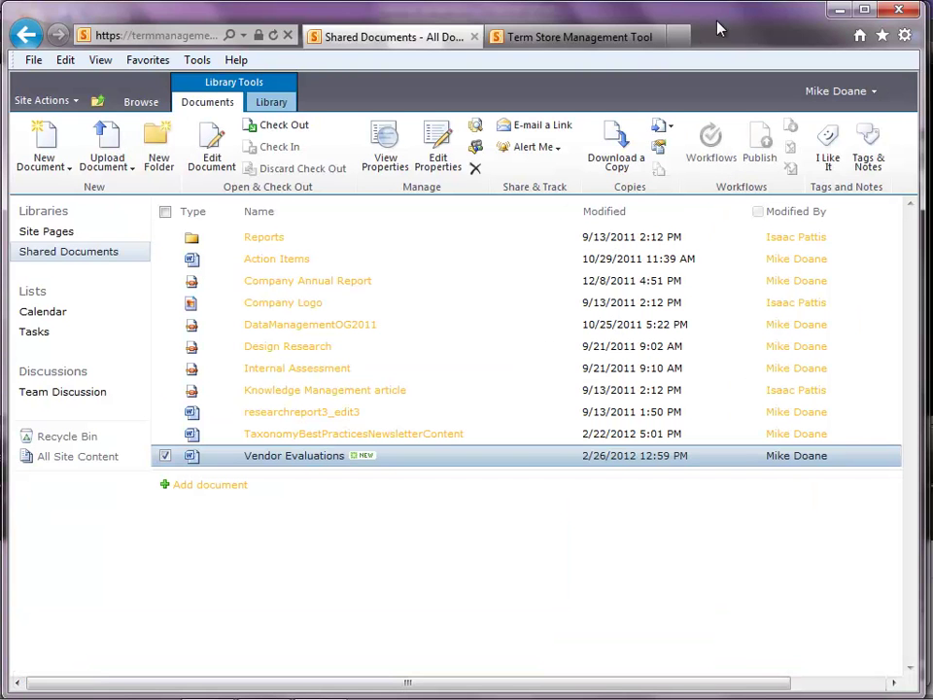
left_click(580, 37)
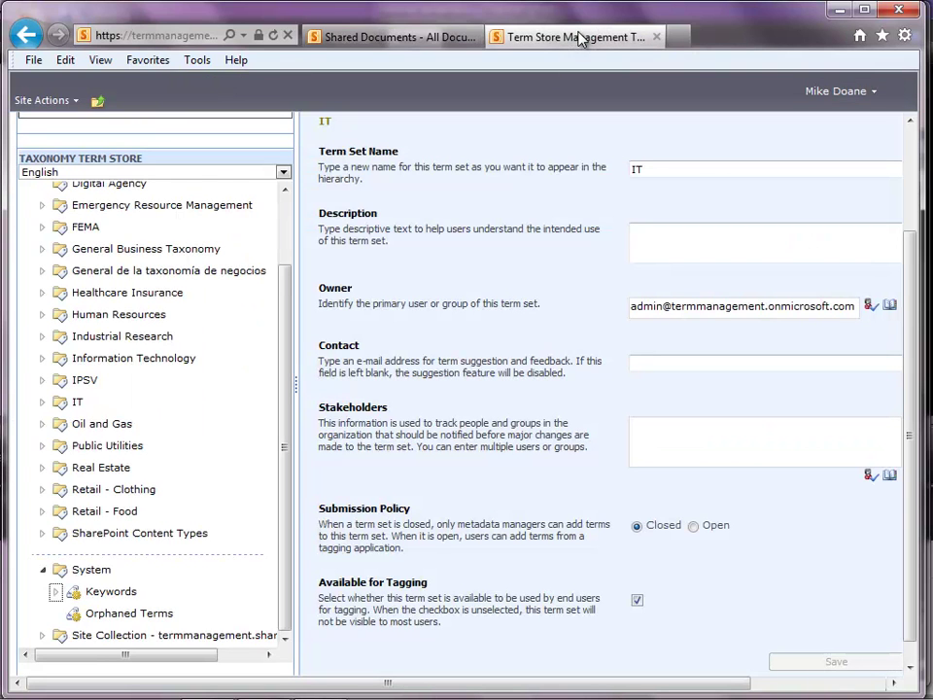
mouse_move(282, 278)
left_mouse_down()
mouse_move(288, 259)
mouse_move(272, 225)
mouse_move(288, 229)
mouse_move(287, 321)
left_mouse_up()
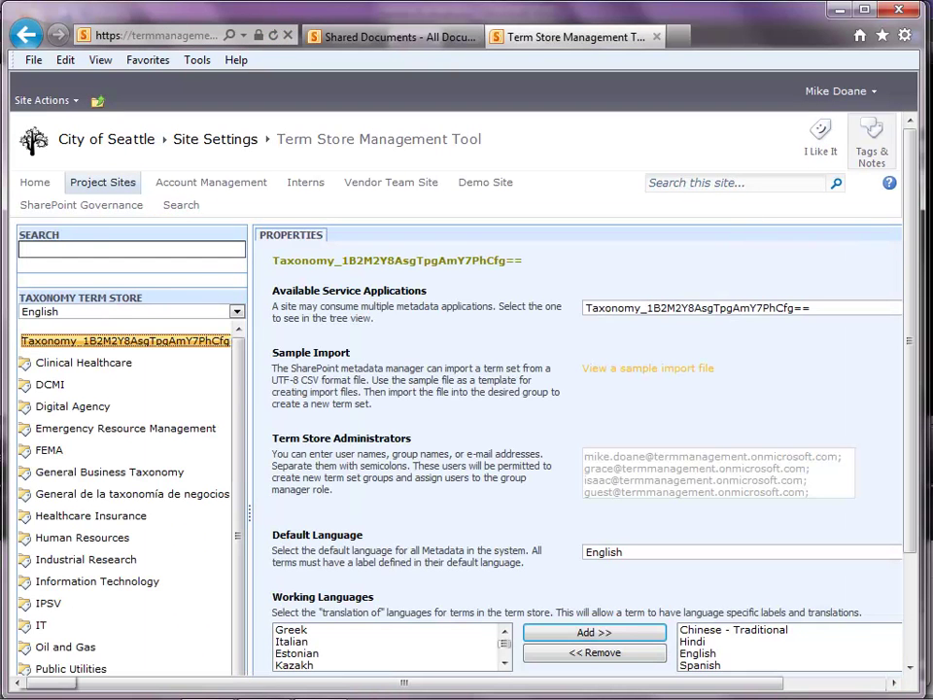
left_click_drag(918, 171, 914, 370)
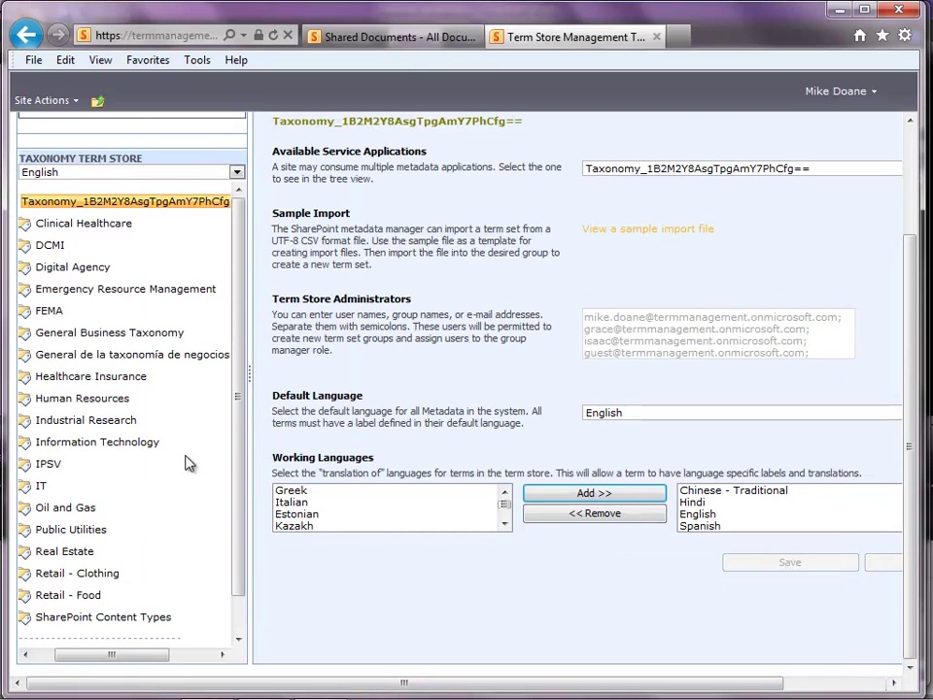
scroll(235, 396, "down", 1)
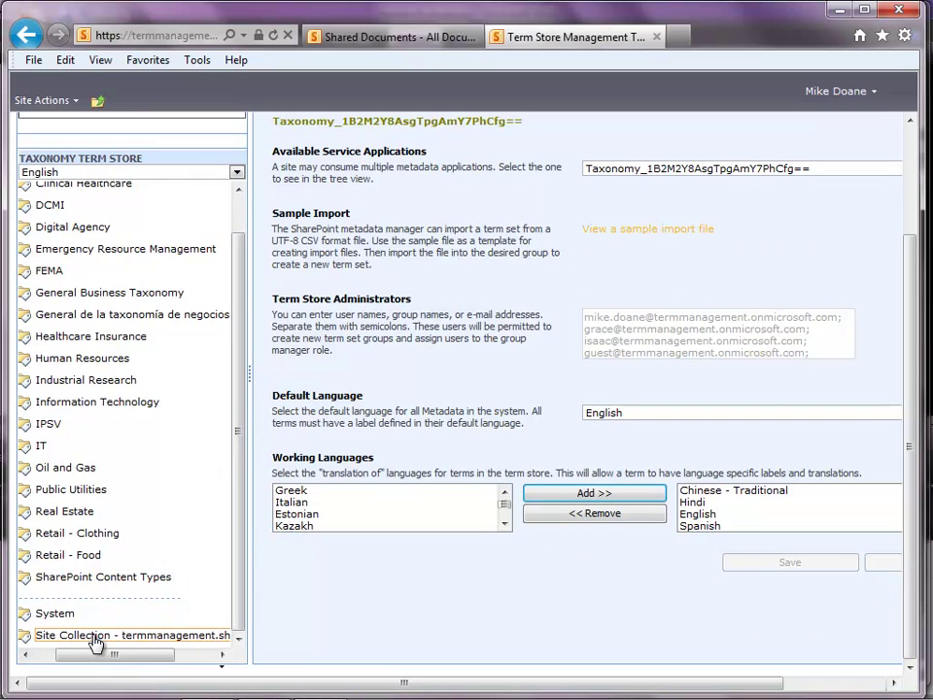
left_click_drag(106, 654, 80, 656)
Expand System > Keywords to reveal the CMS keyword, widening the taxonomy tree pane.
left_click(43, 617)
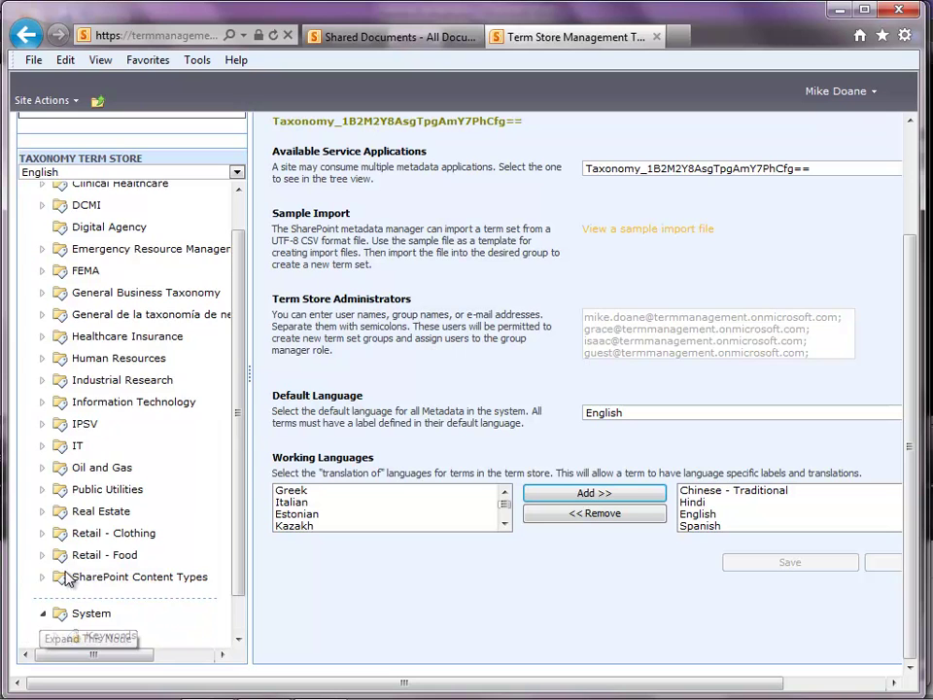
scroll(224, 454, "down", 1)
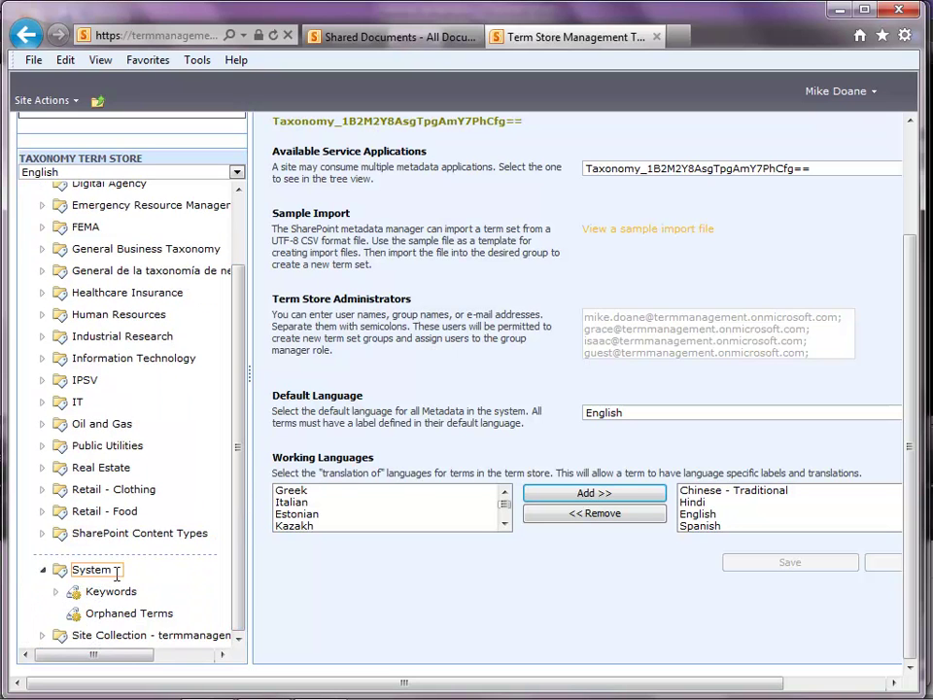
left_click(55, 592)
left_click_drag(238, 467, 246, 580)
left_click_drag(248, 529, 288, 546)
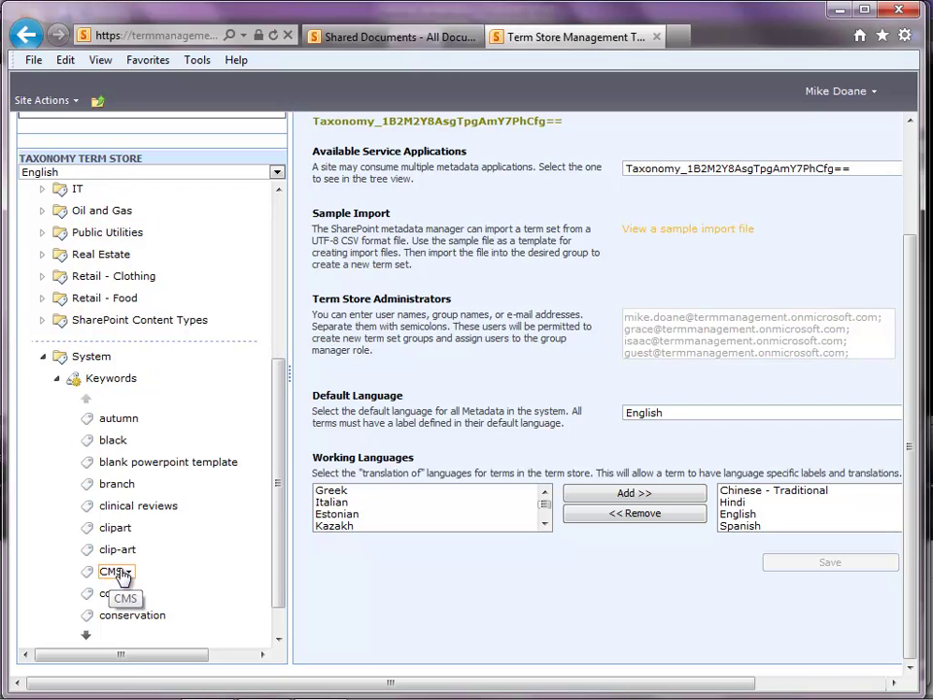
Select the CMS keyword under System > Keywords to display its properties.
left_click_drag(117, 571, 119, 381)
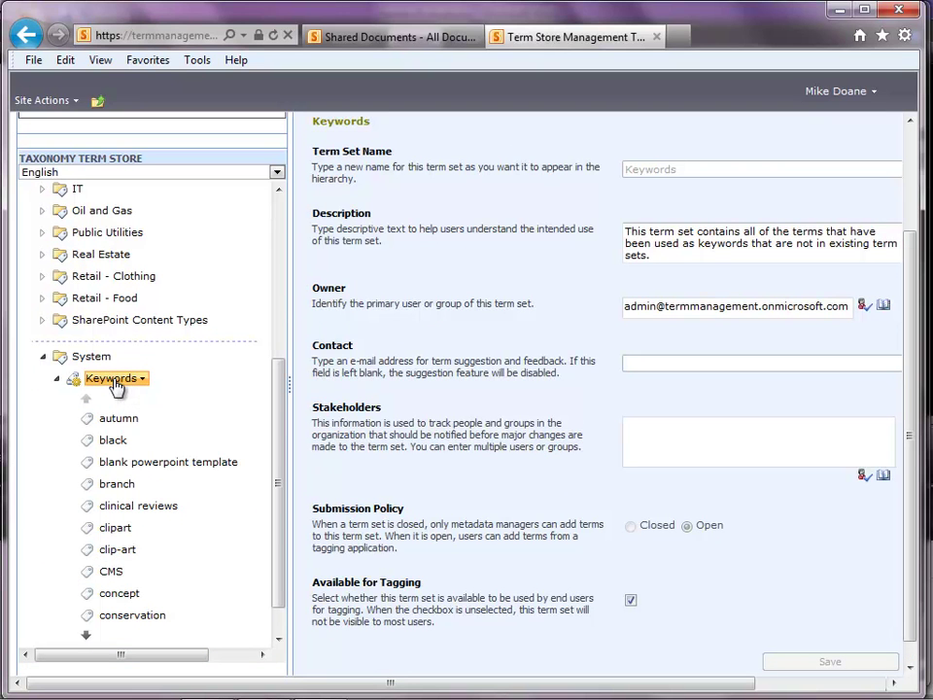
left_click(113, 573)
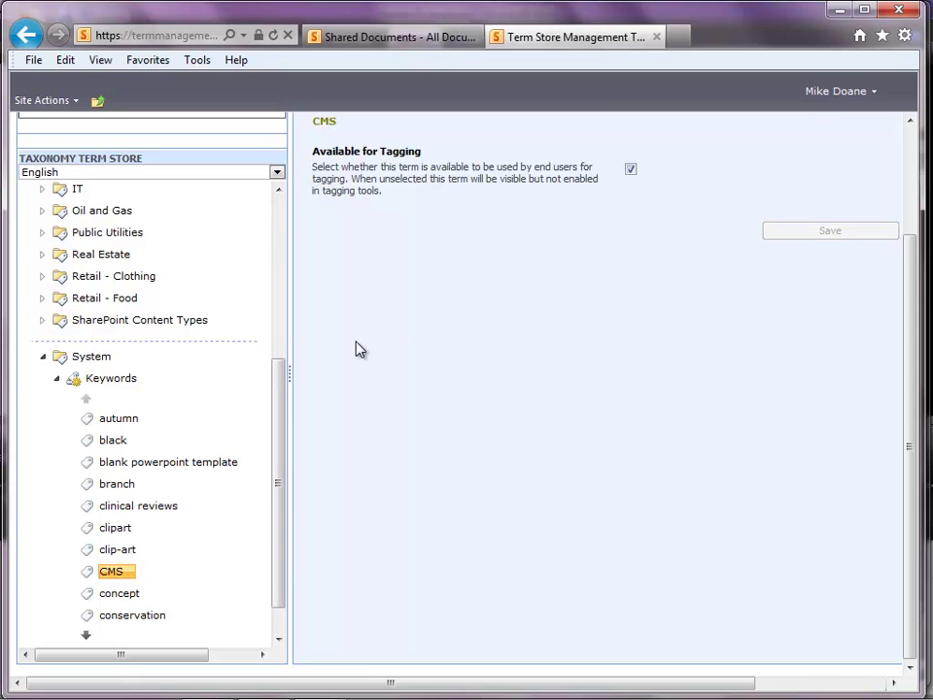
mouse_move(128, 380)
Move the CMS term, choosing the IT term set under the IT group as destination.
left_click(129, 573)
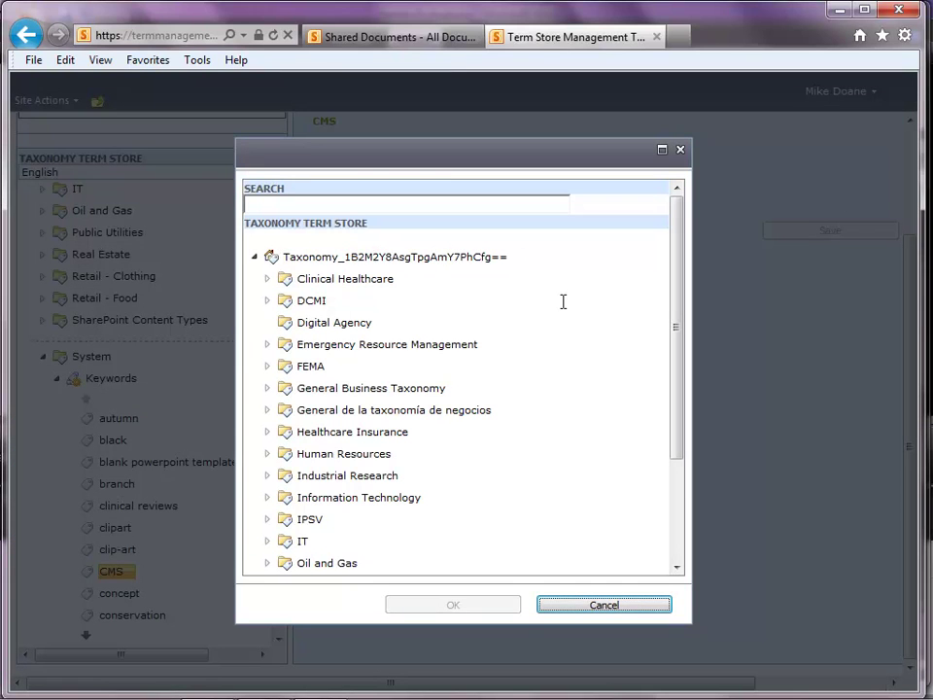
left_click_drag(680, 286, 683, 365)
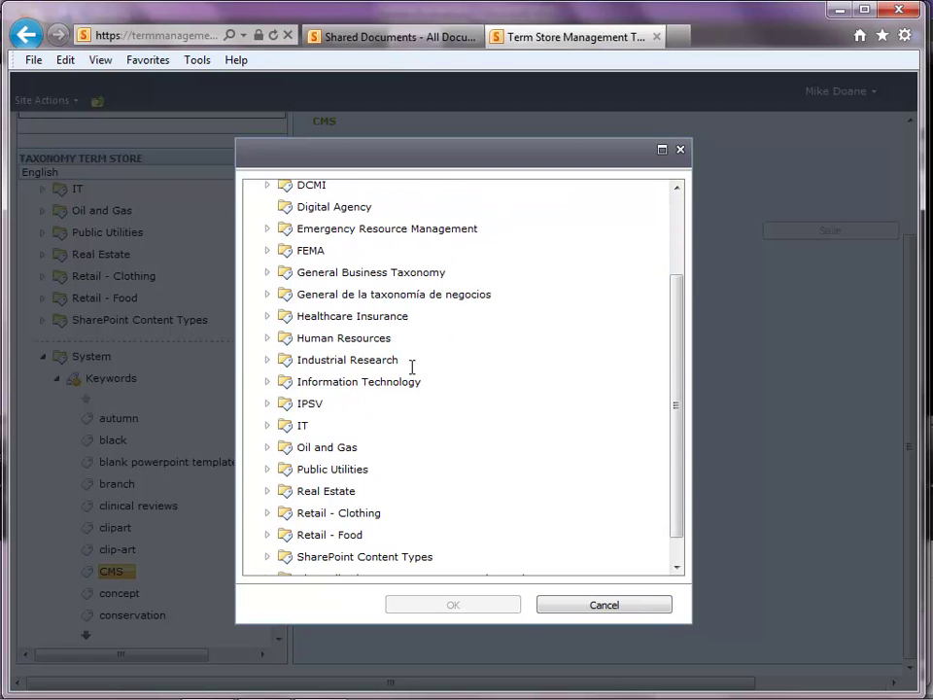
left_click(269, 425)
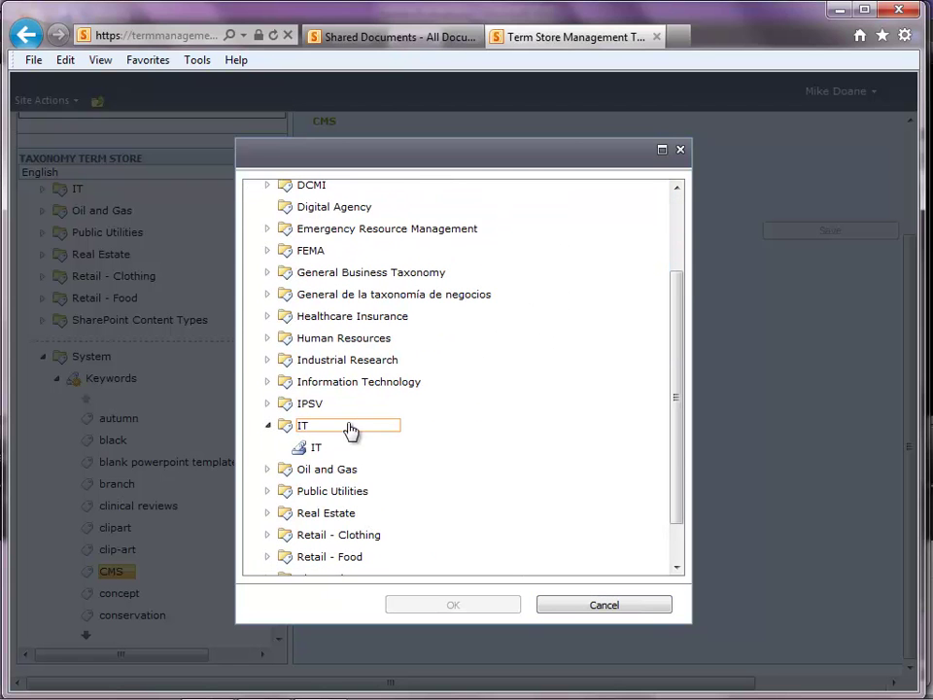
left_click(309, 447)
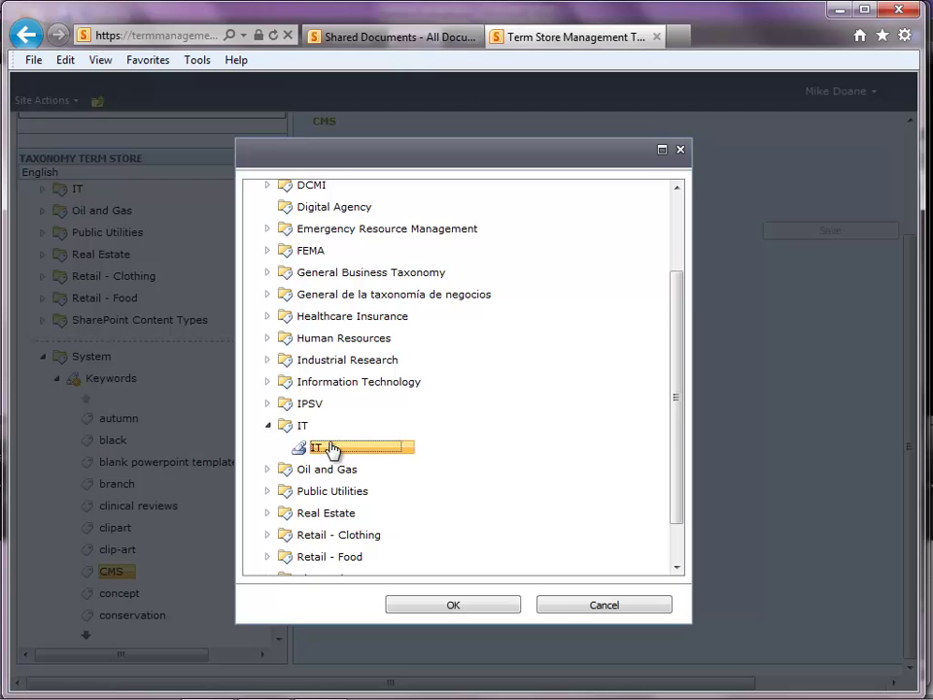
left_click(421, 606)
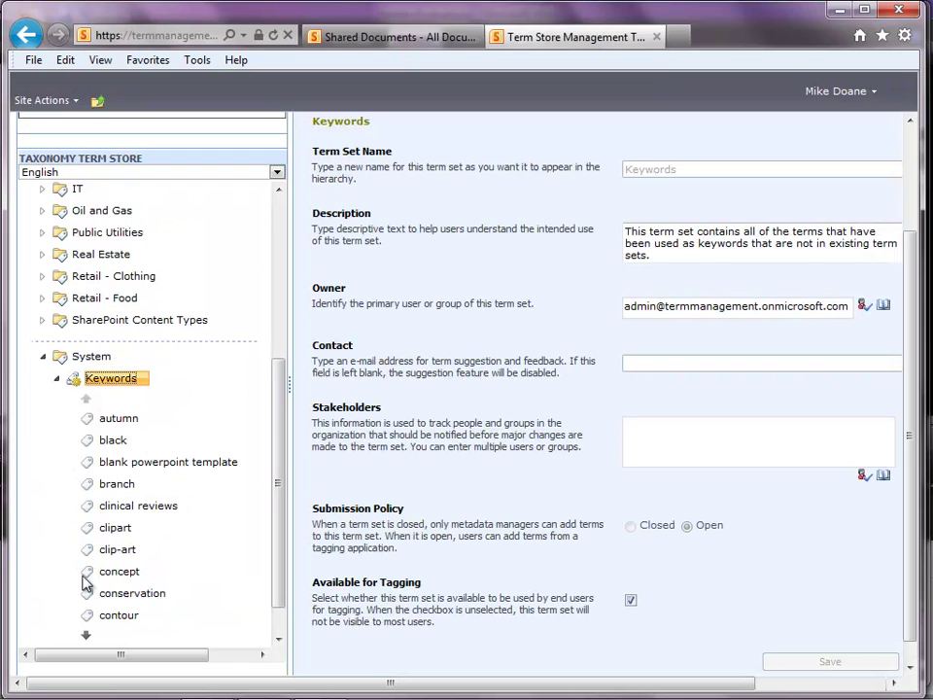
Expand the IT group and its IT term set to confirm CMS is listed there.
mouse_move(281, 485)
left_mouse_down()
mouse_move(288, 351)
mouse_move(294, 356)
mouse_move(303, 296)
left_mouse_up()
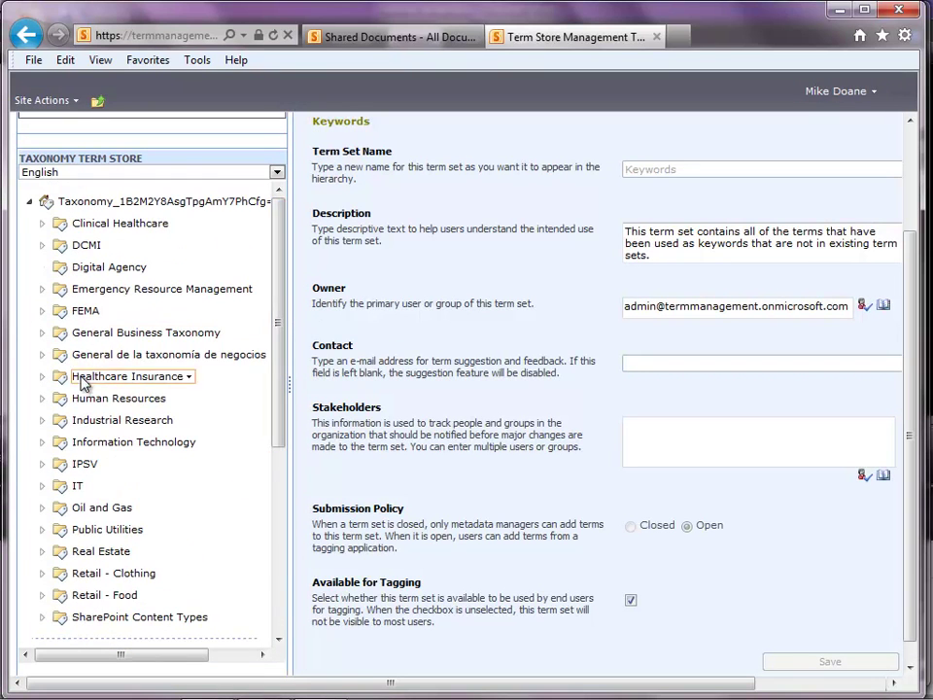
left_click(41, 486)
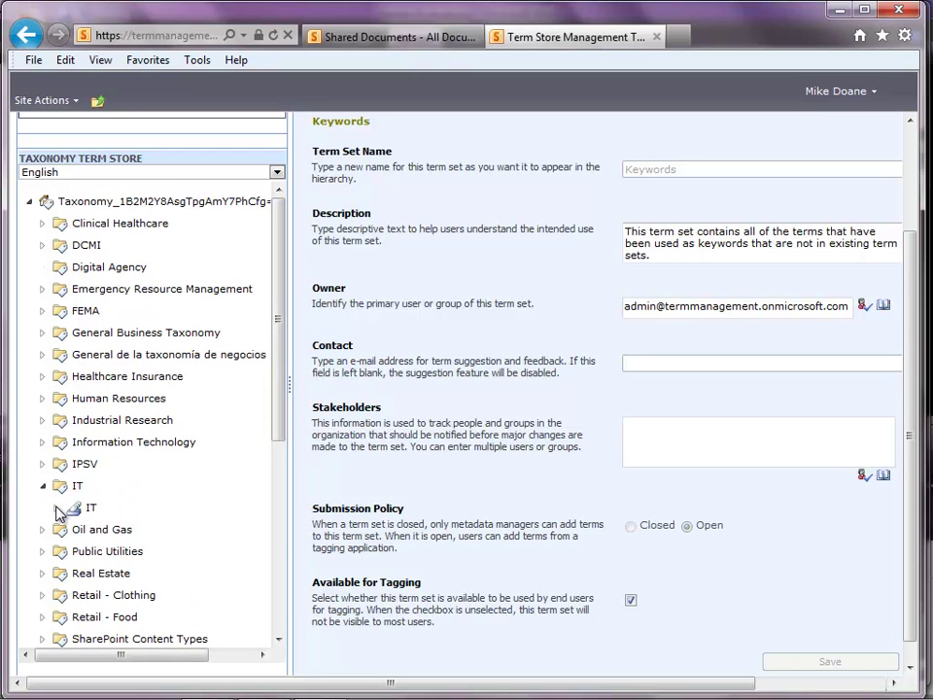
left_click(57, 507)
scroll(274, 349, "down", 4)
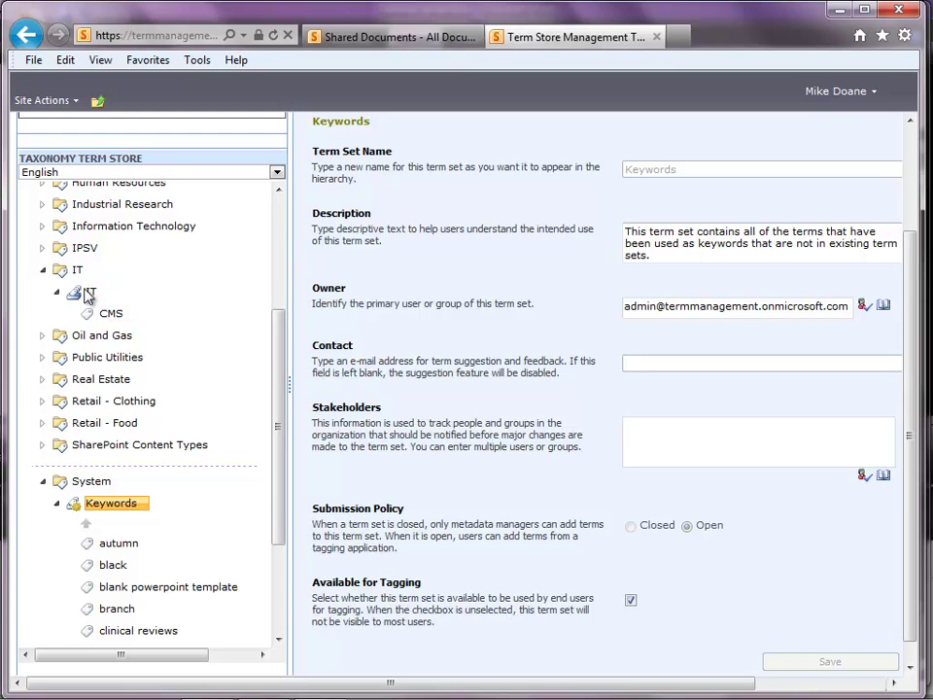
In Word, add 's' so the cover title reads Content Management Systems Vendor Evaluations.
left_click(115, 315)
left_click_drag(277, 359, 288, 437)
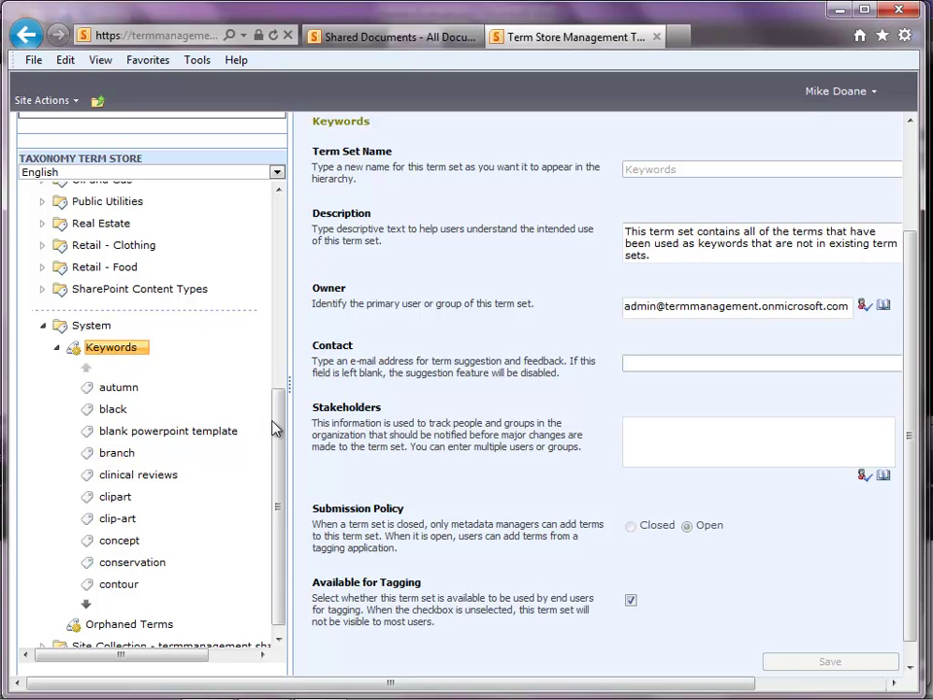
scroll(273, 427, "up", 3)
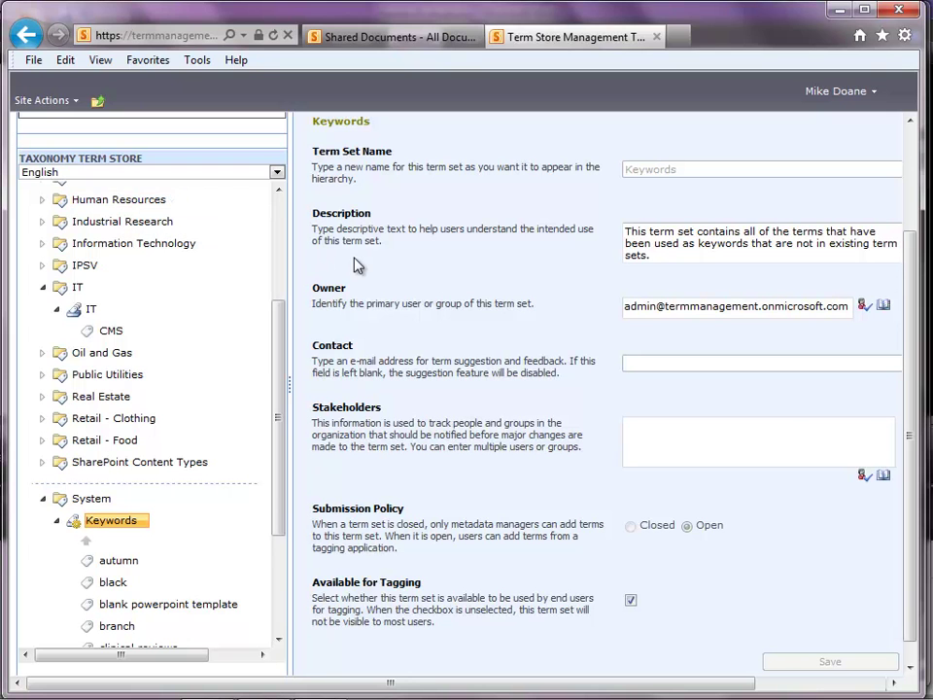
key("alt+Tab")
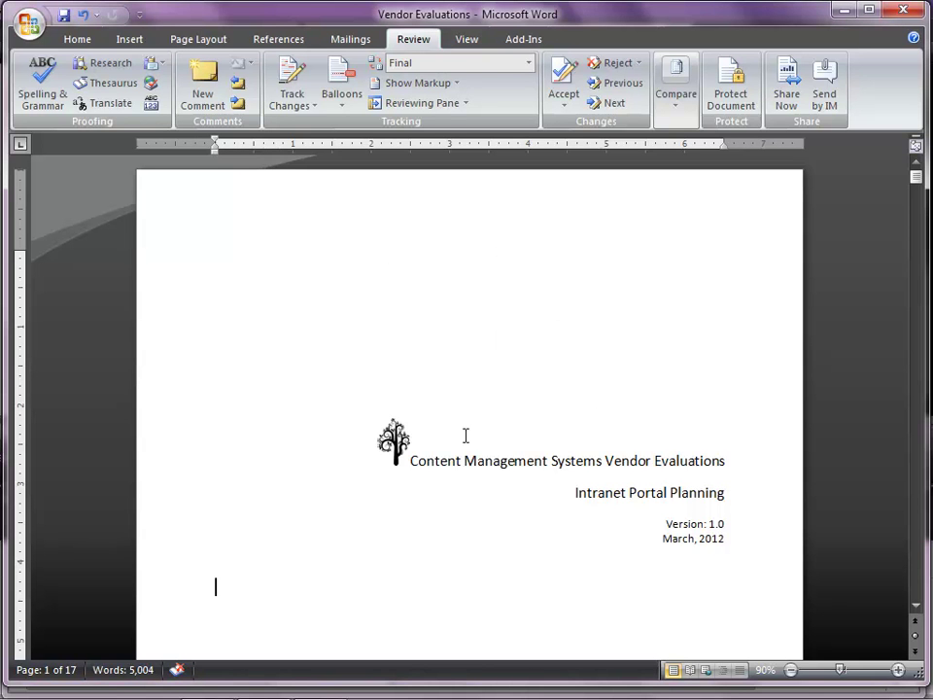
left_click(602, 461)
type("s")
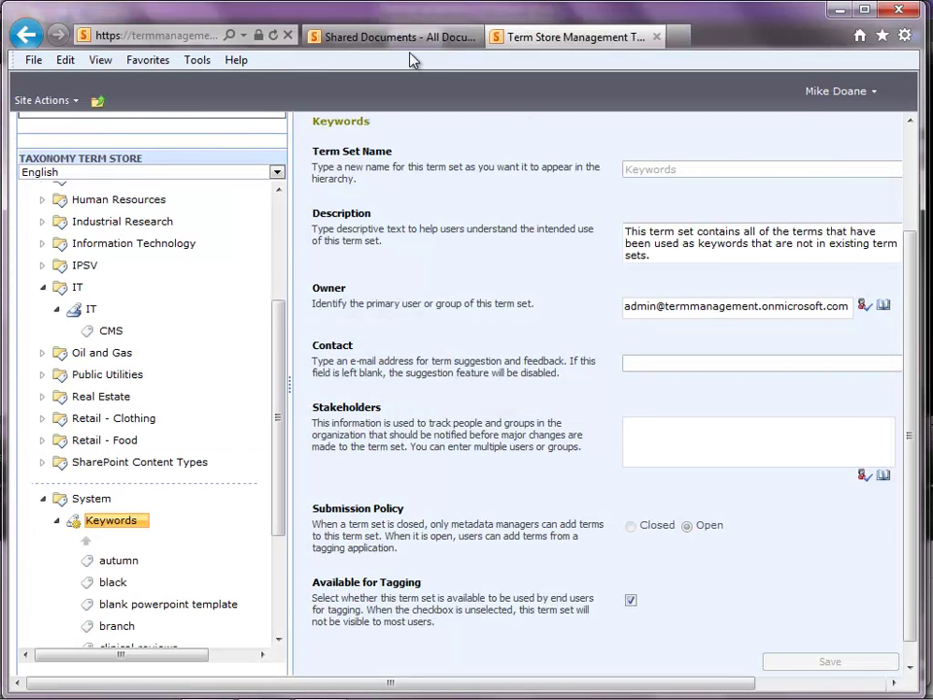
Return to the Shared Documents library page in the browser.
left_click(411, 39)
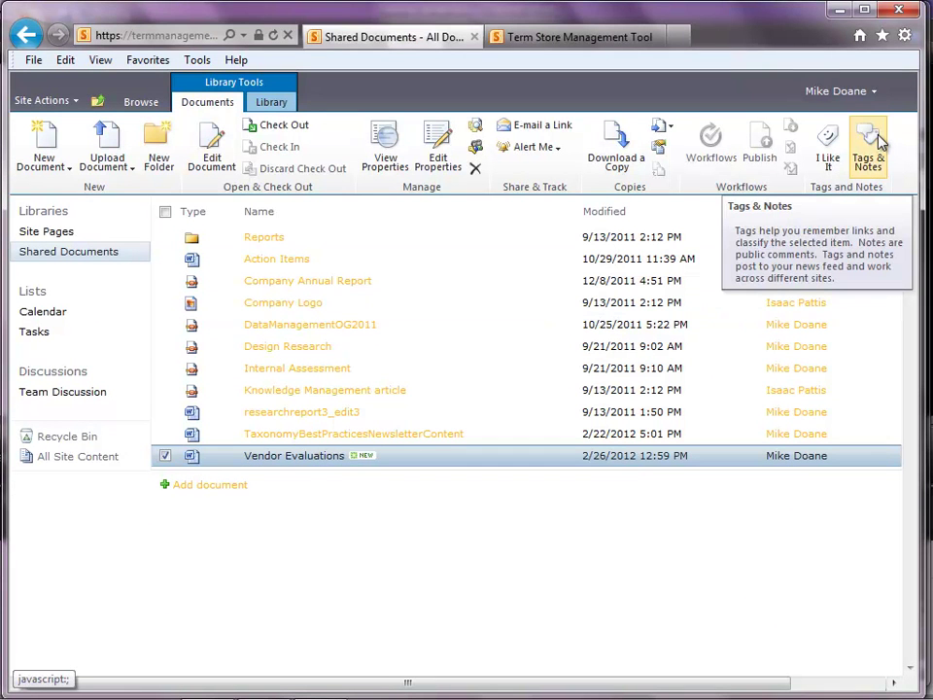
left_click(623, 43)
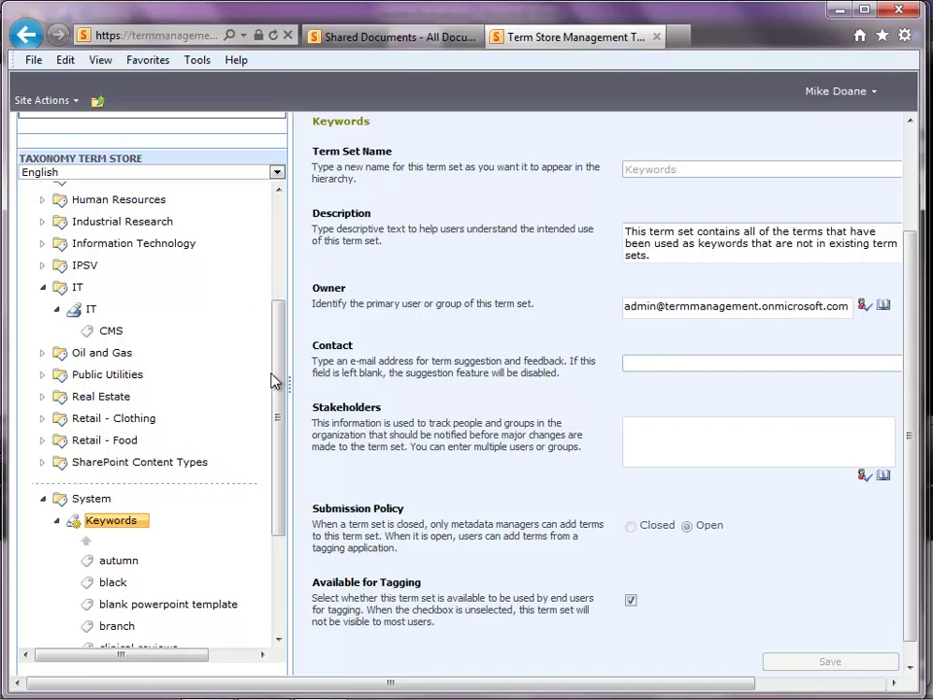
mouse_move(279, 377)
left_mouse_down()
mouse_move(279, 443)
mouse_move(281, 354)
left_mouse_up()
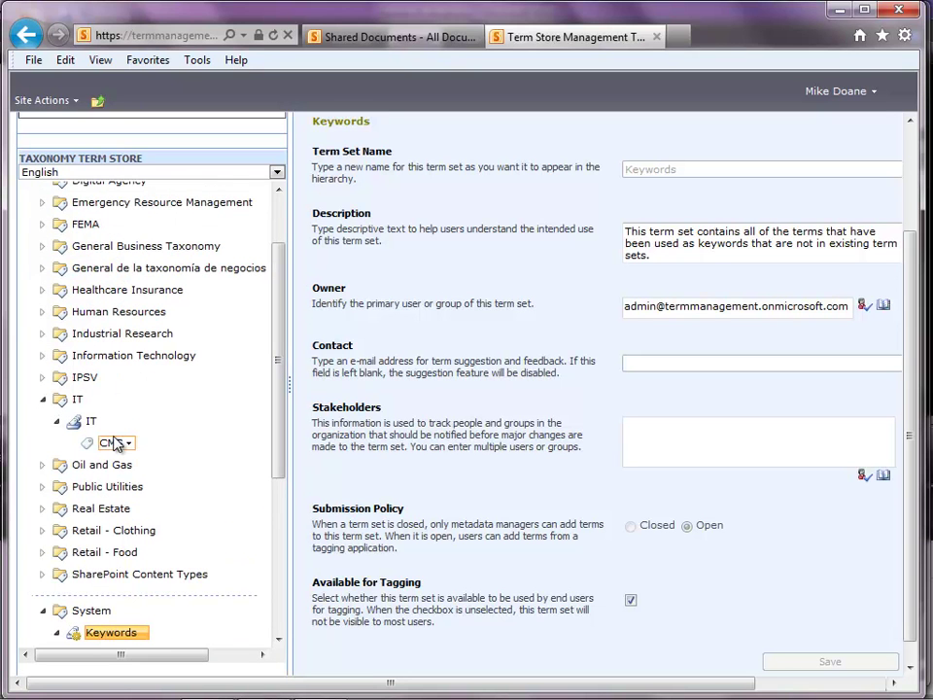